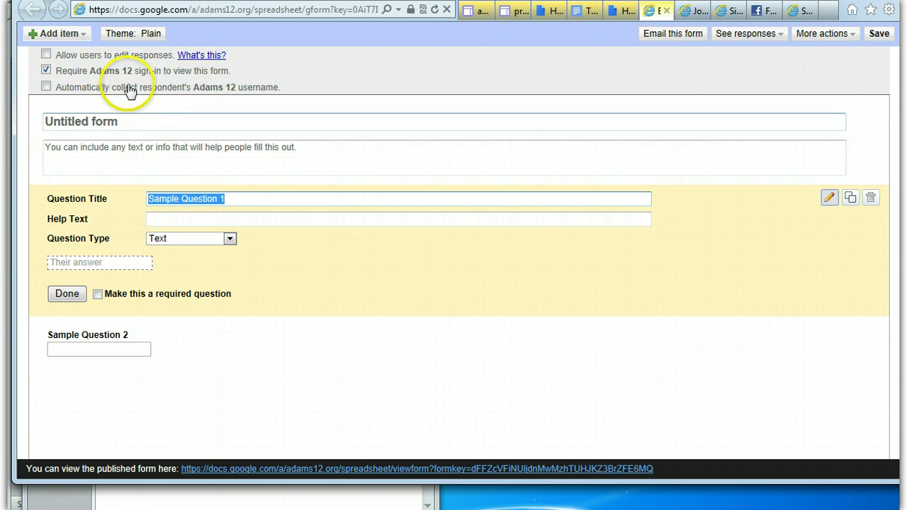
# Step: Open the theme selection for the untitled form and return to editing
pyautogui.click(146, 36)
pyautogui.click(124, 35)
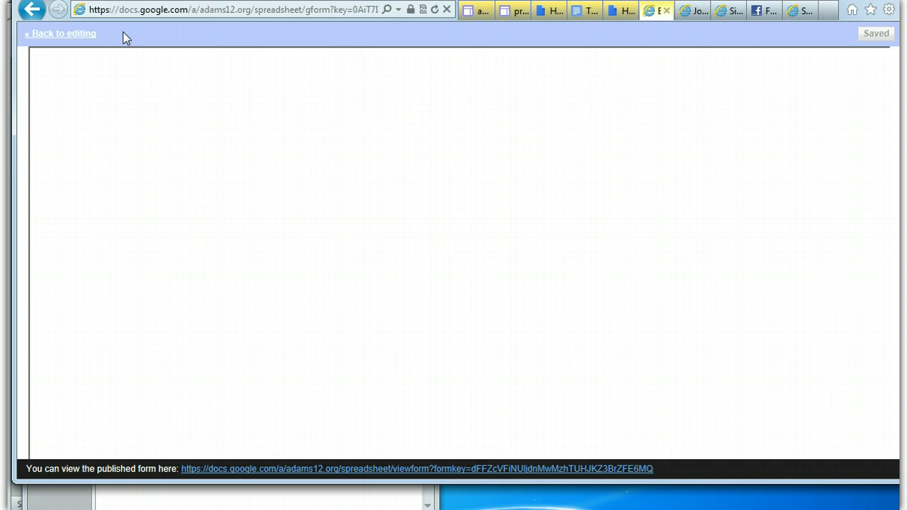
pyautogui.click(65, 34)
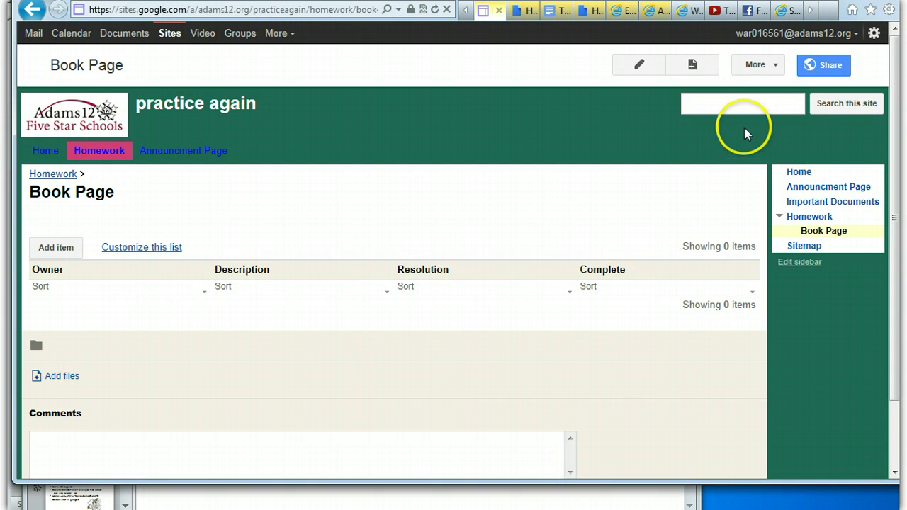
# Step: Try to change the Book Page's template to Web Page without applying the template's default content
pyautogui.click(749, 65)
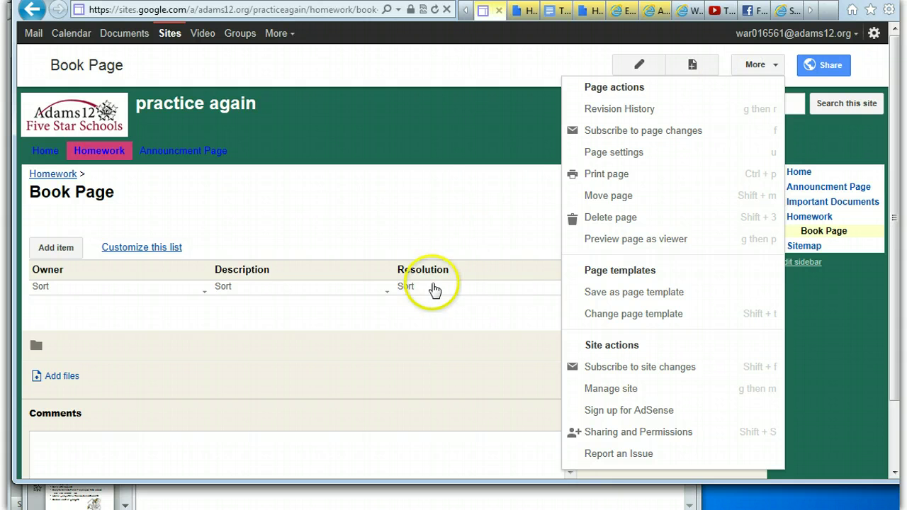
pyautogui.click(431, 309)
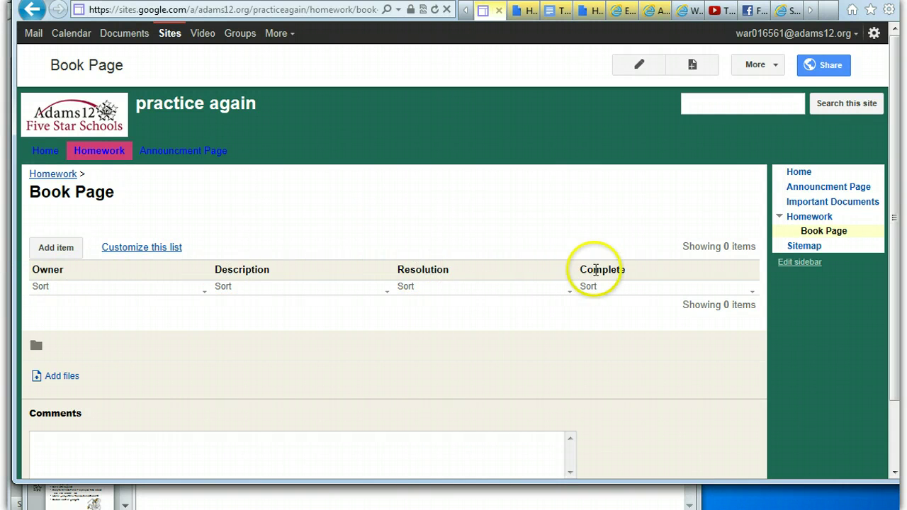
pyautogui.click(756, 66)
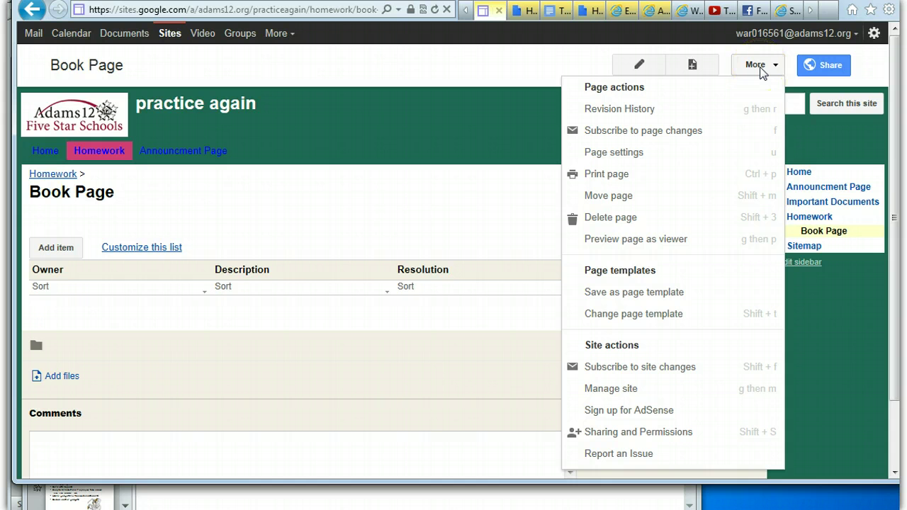
pyautogui.click(647, 311)
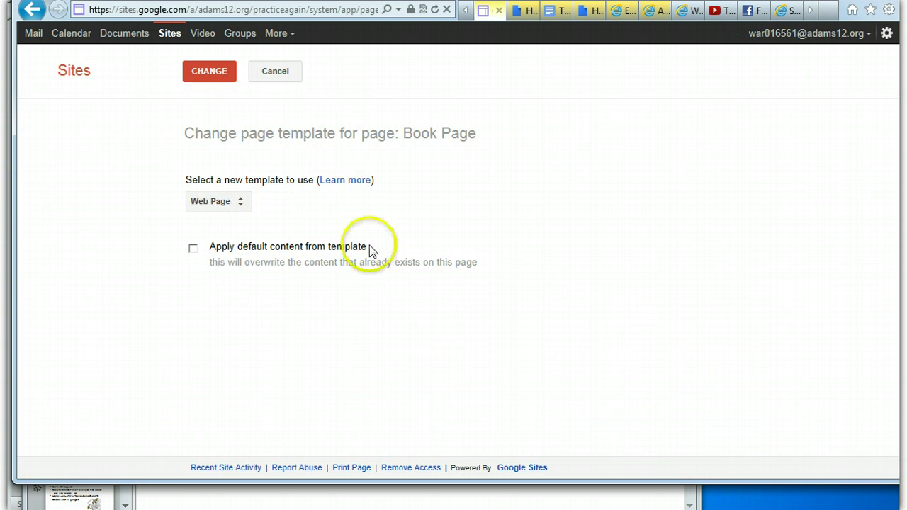
pyautogui.click(241, 202)
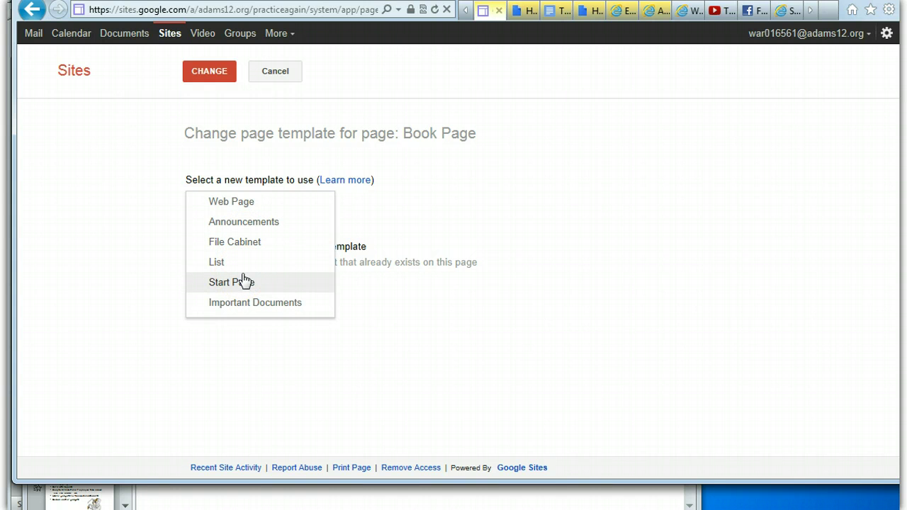
pyautogui.moveTo(243, 282); pyautogui.dragTo(294, 258)
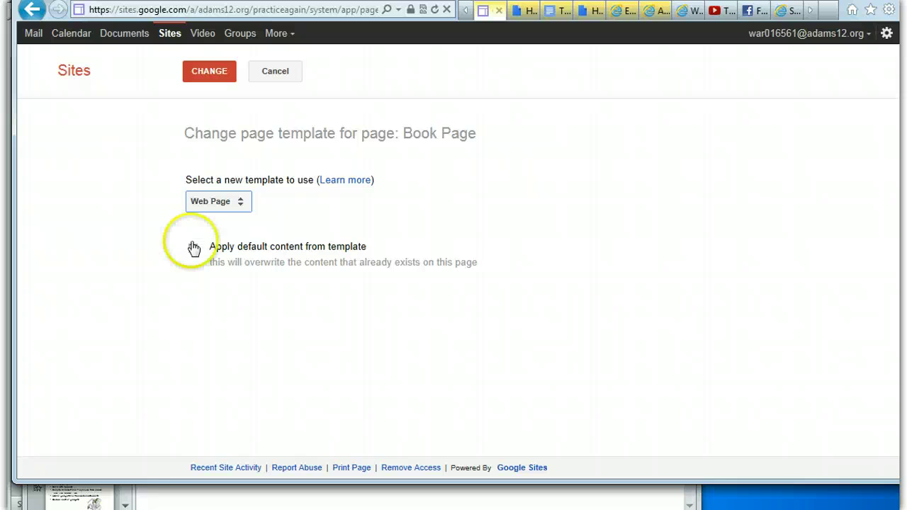
pyautogui.click(210, 71)
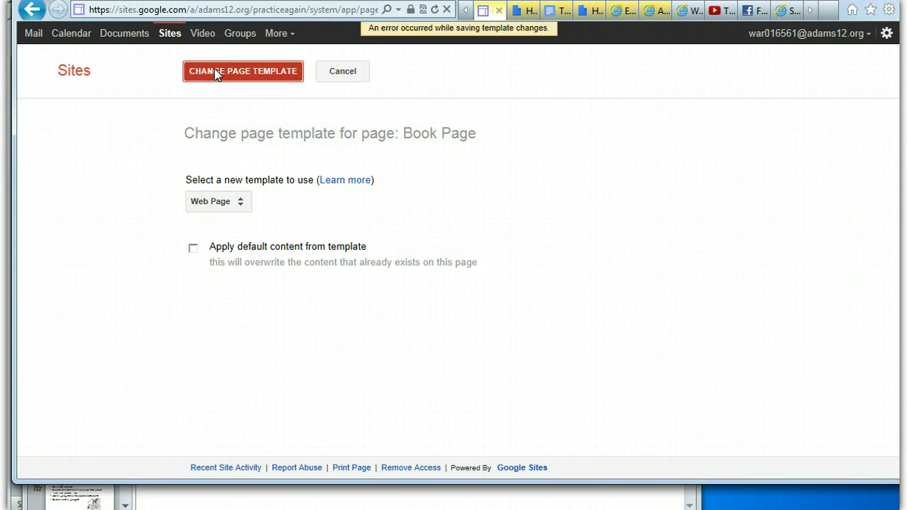
# Step: Change the Book Page's template to File Cabinet
pyautogui.click(240, 202)
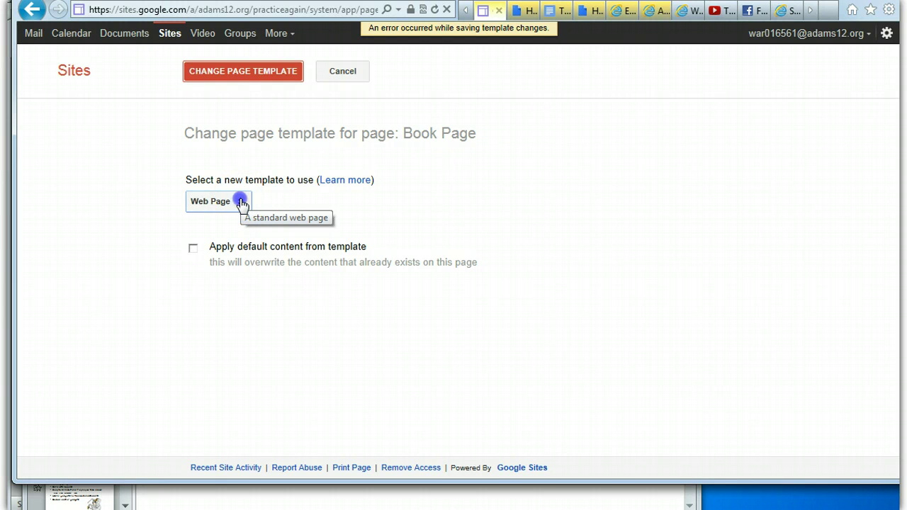
pyautogui.click(233, 243)
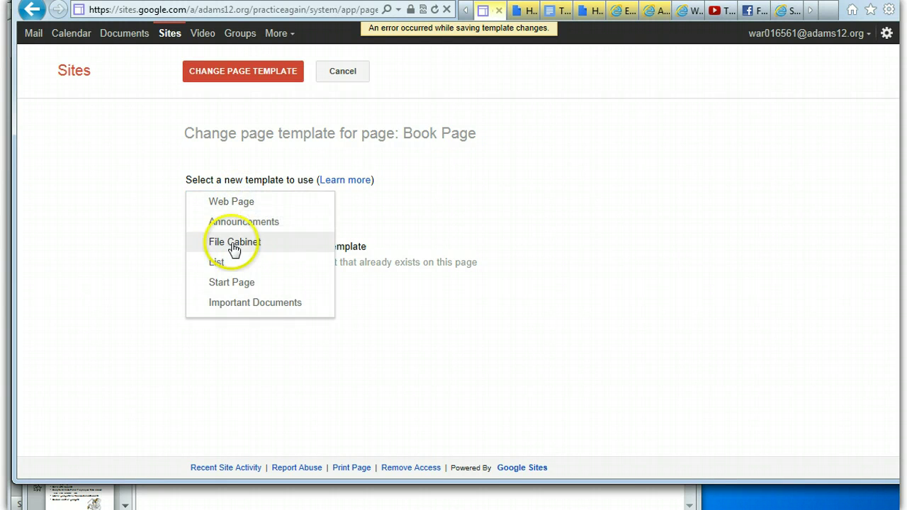
pyautogui.click(244, 71)
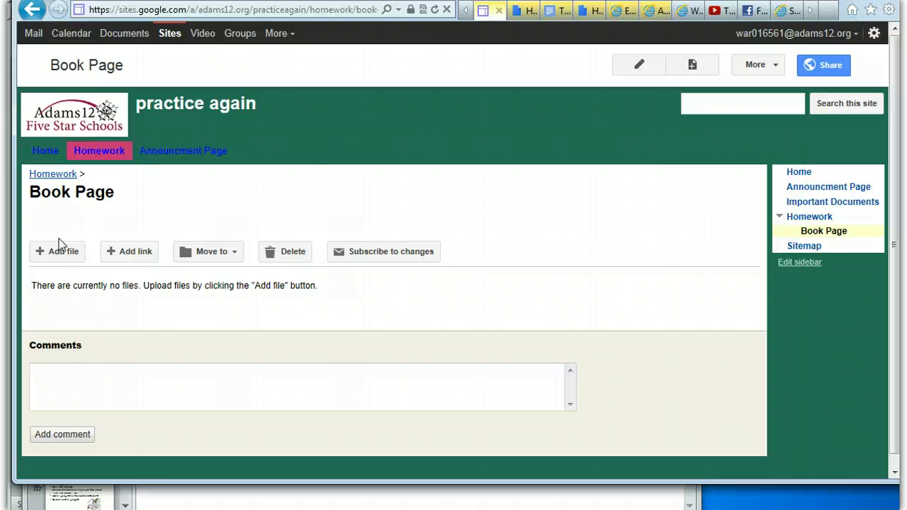
# Step: Revert the Book Page to Version 3 from its revision history
pyautogui.click(753, 67)
pyautogui.click(668, 111)
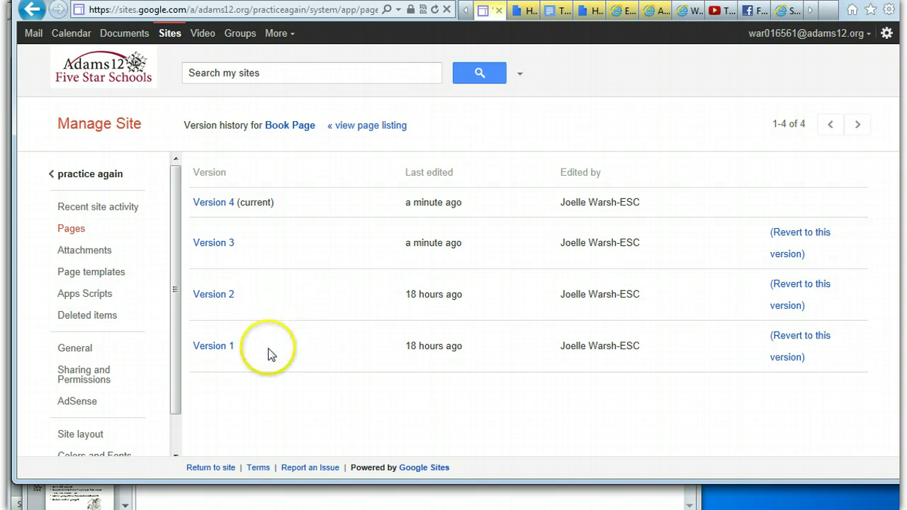
pyautogui.click(801, 234)
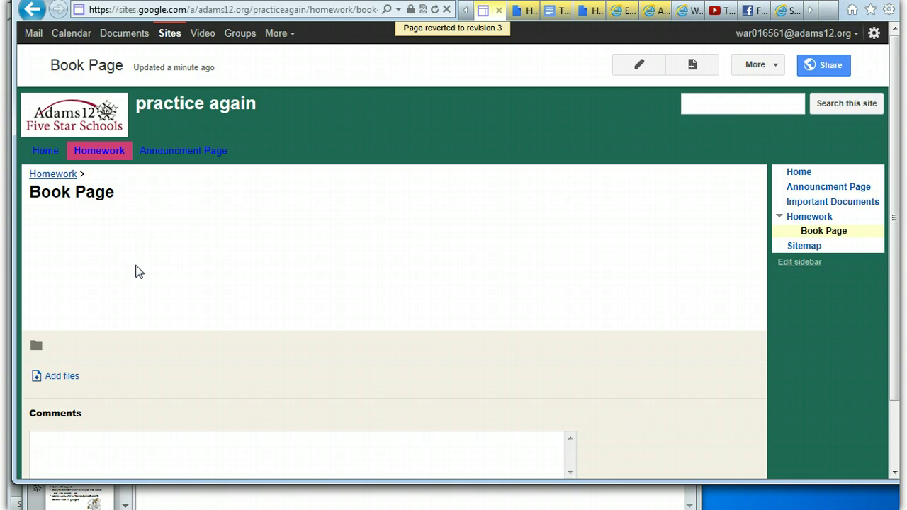
# Step: Review the Book Page's version history and return to the site's home page
pyautogui.click(752, 66)
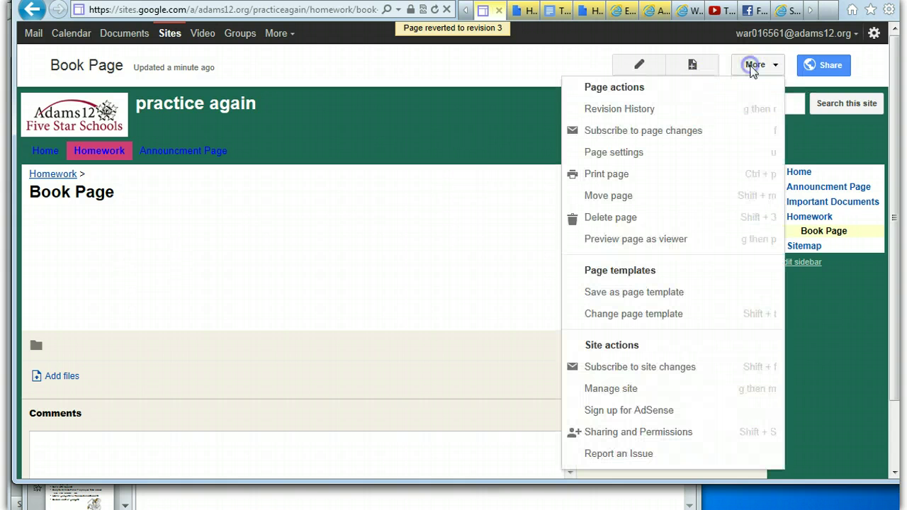
pyautogui.click(649, 111)
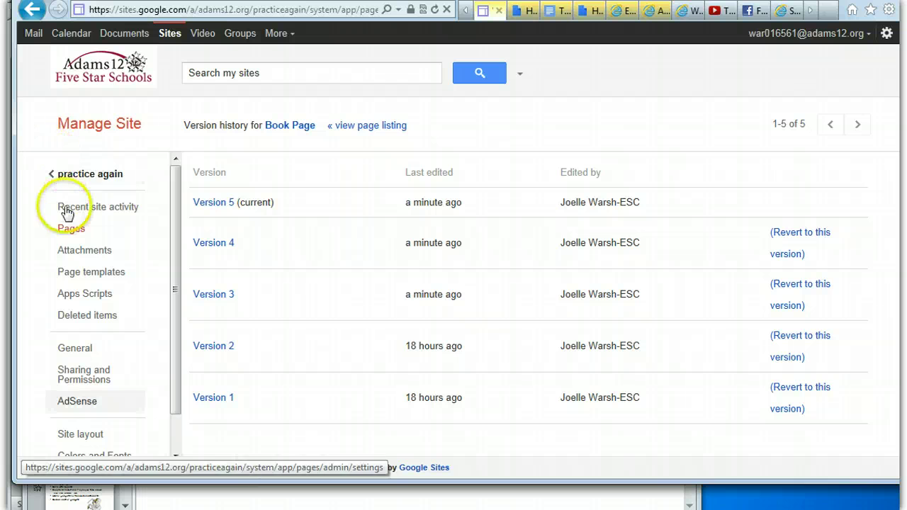
pyautogui.click(211, 468)
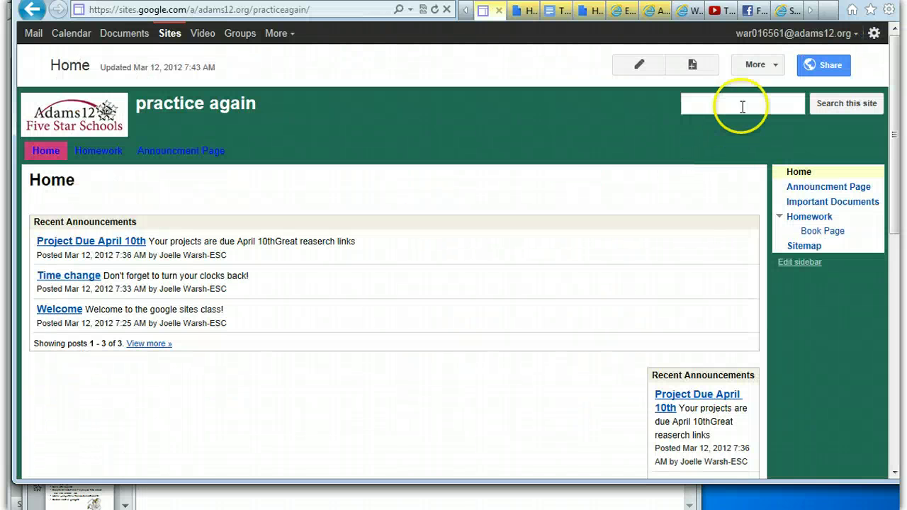
# Step: Turn off the page title in the Home page's settings and save the change
pyautogui.click(749, 71)
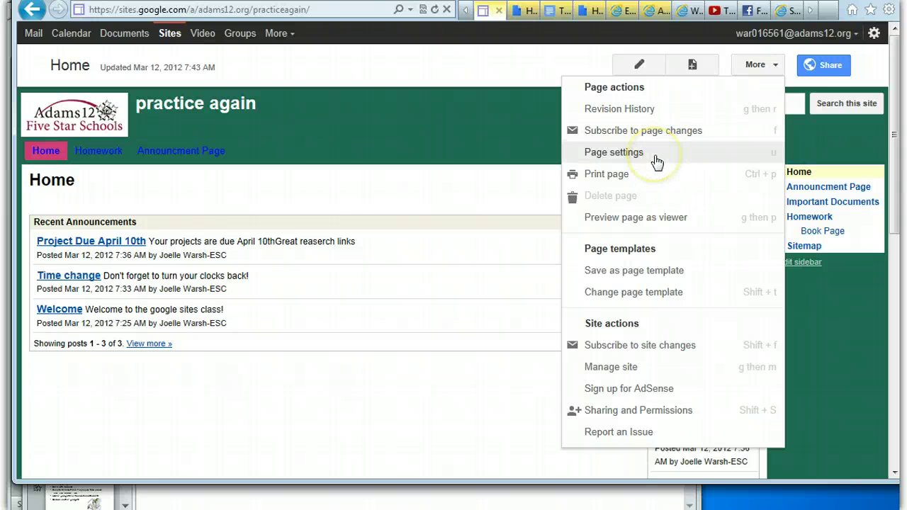
pyautogui.click(654, 158)
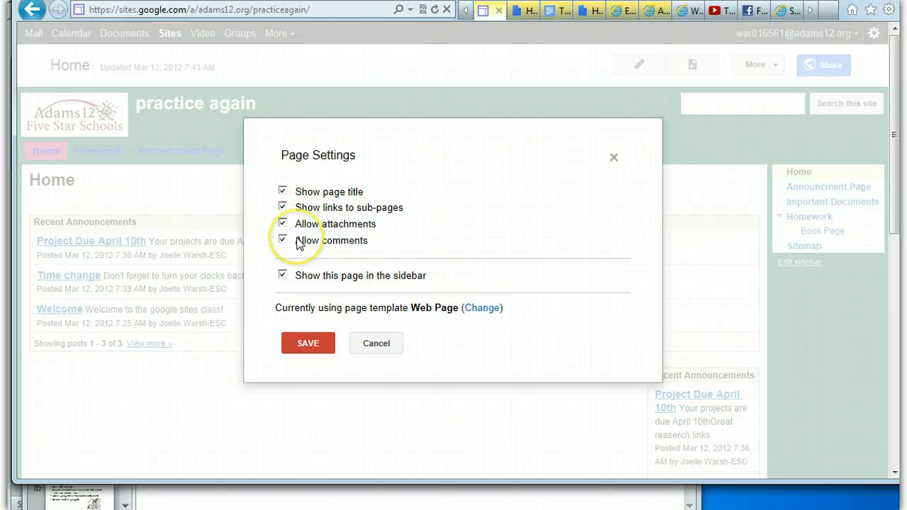
pyautogui.click(282, 191)
pyautogui.click(282, 192)
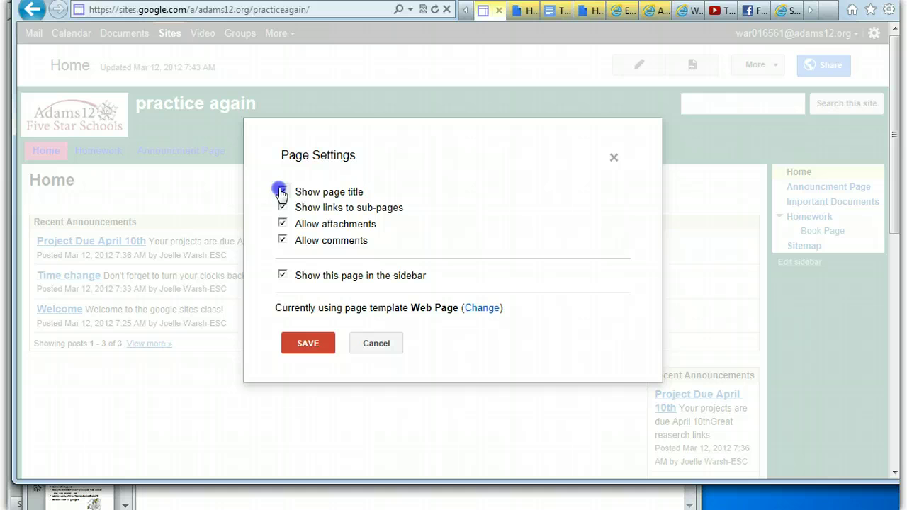
pyautogui.click(307, 344)
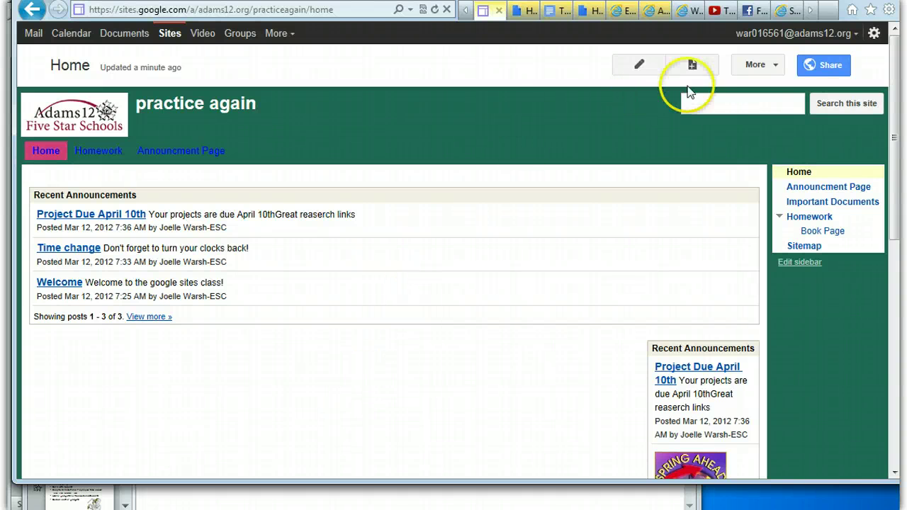
pyautogui.click(755, 66)
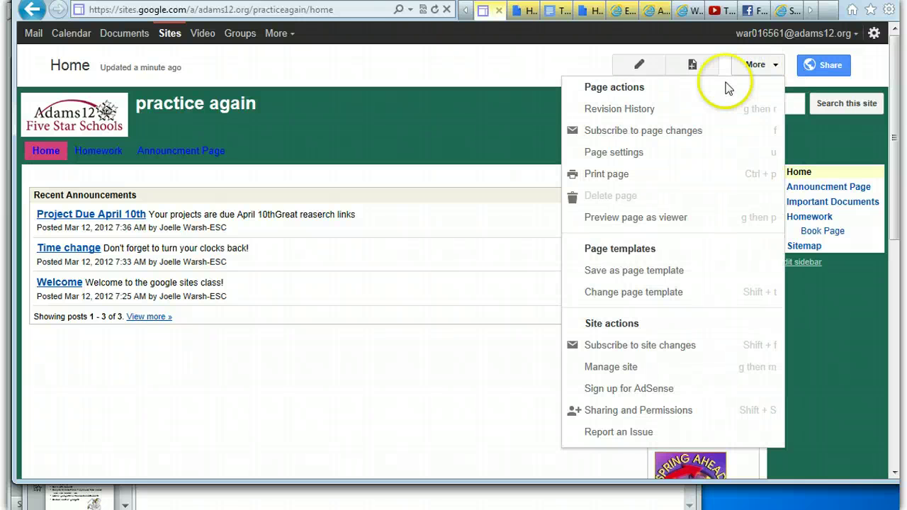
pyautogui.click(431, 213)
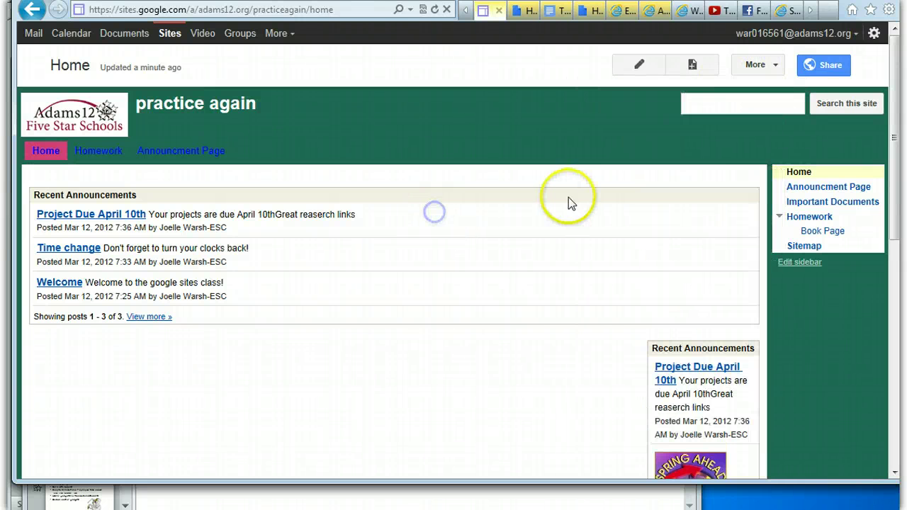
pyautogui.click(766, 66)
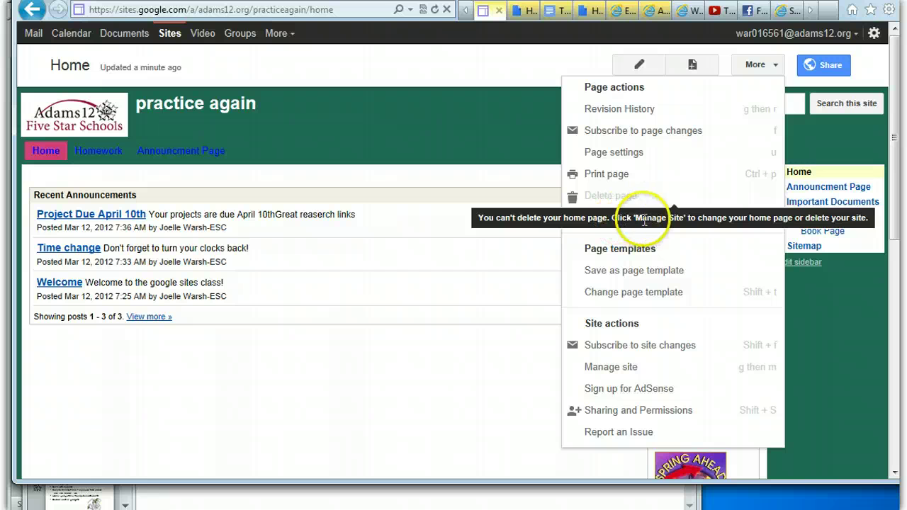
pyautogui.click(474, 236)
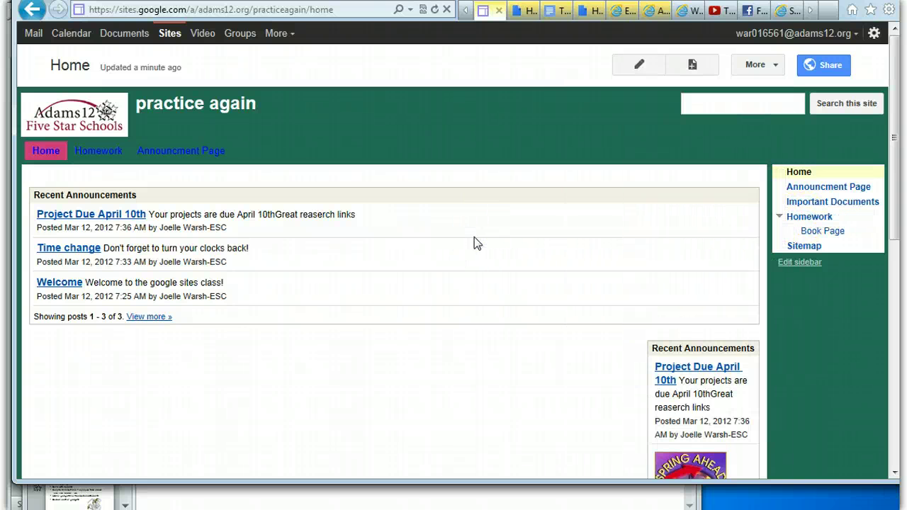
# Step: Delete the Book Page under Homework from the site
pyautogui.click(822, 233)
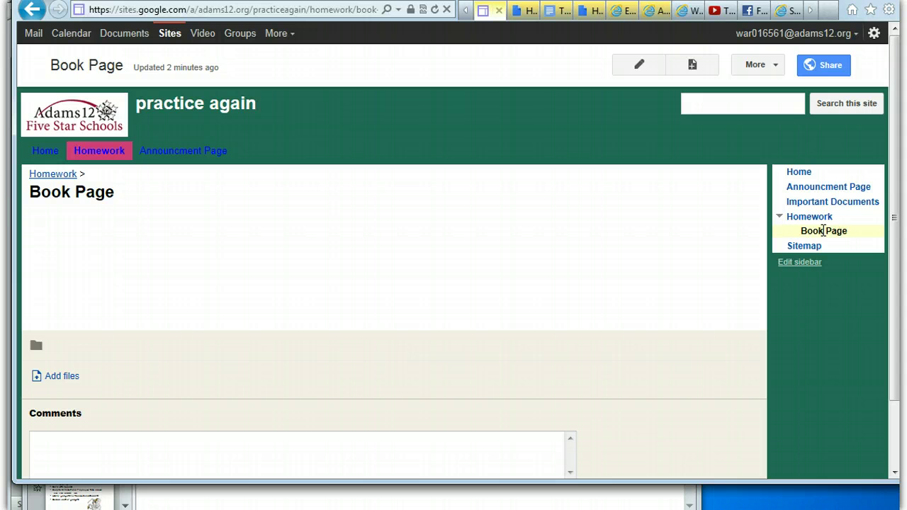
pyautogui.click(765, 65)
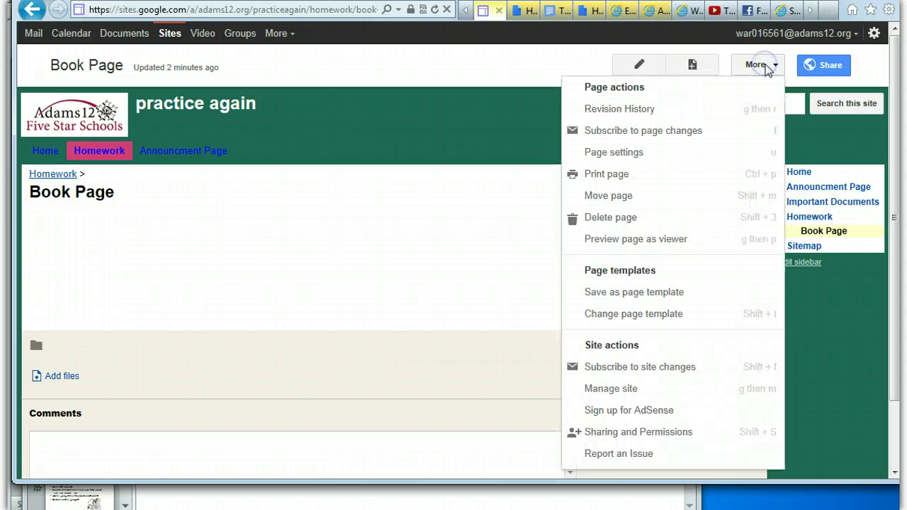
pyautogui.click(636, 218)
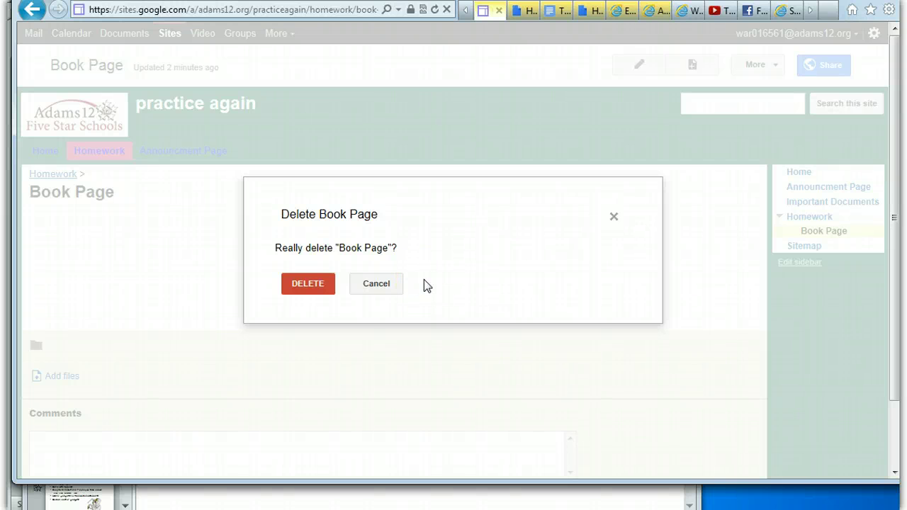
pyautogui.click(306, 283)
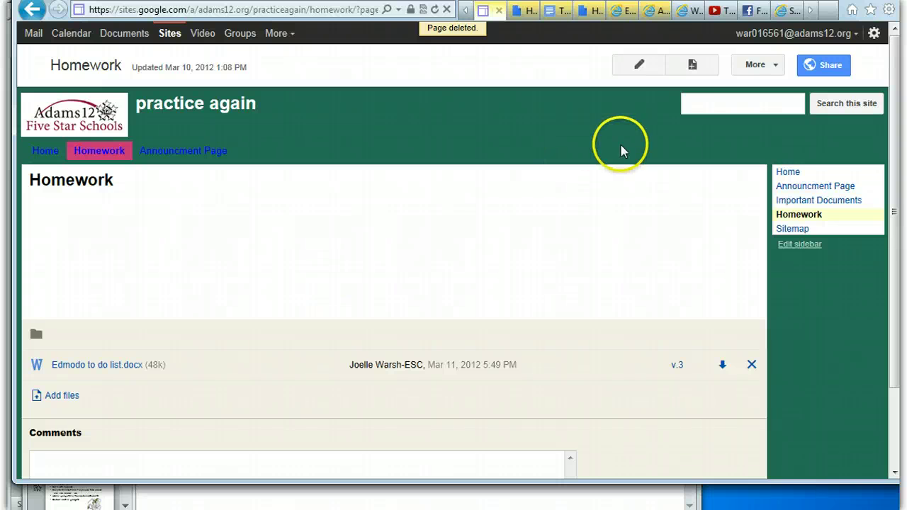
# Step: Find the deleted Book Page in the site's recent activity and recover it
pyautogui.click(755, 65)
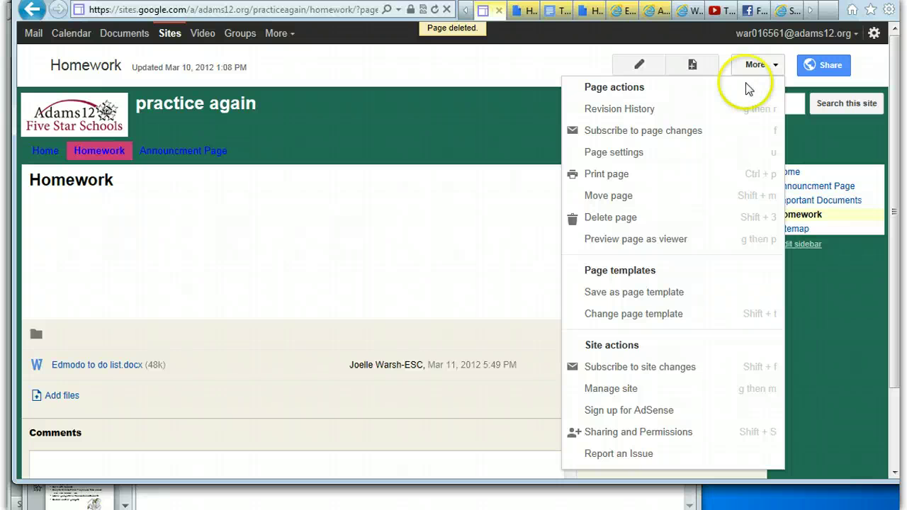
pyautogui.click(632, 394)
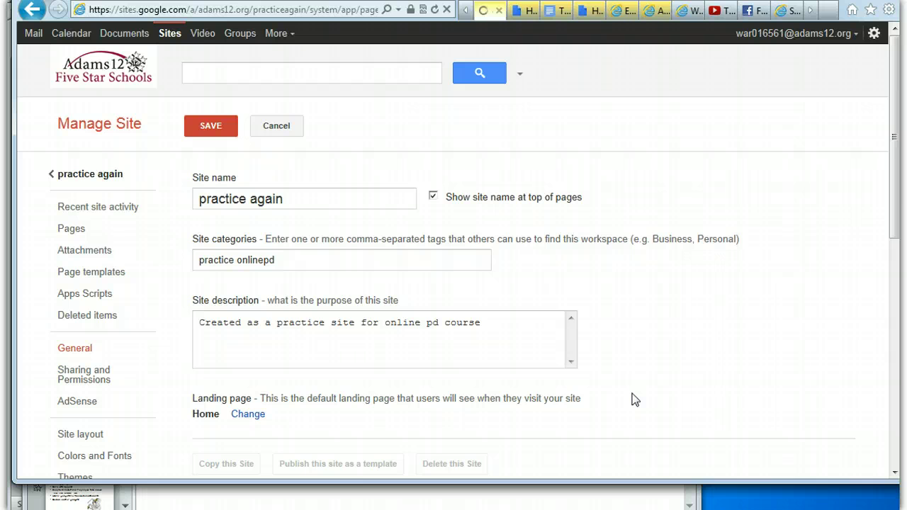
pyautogui.click(83, 209)
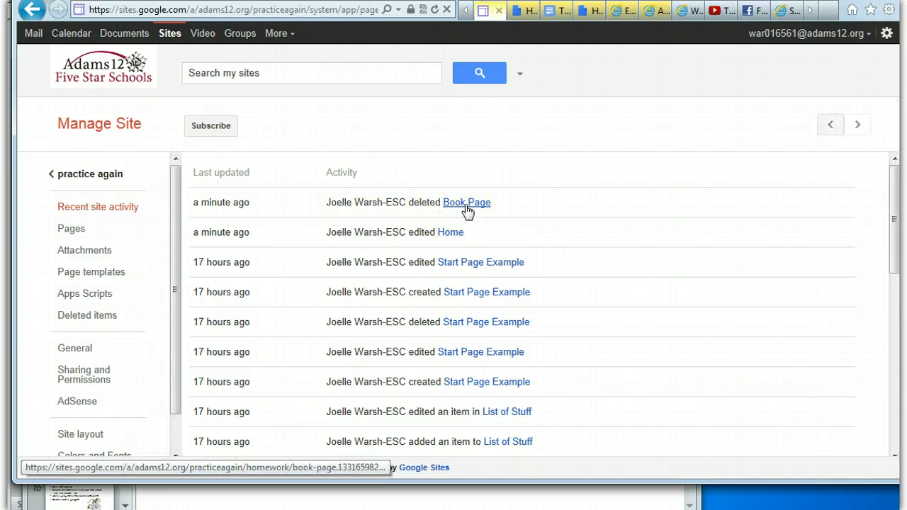
pyautogui.moveTo(894, 216); pyautogui.dragTo(895, 165)
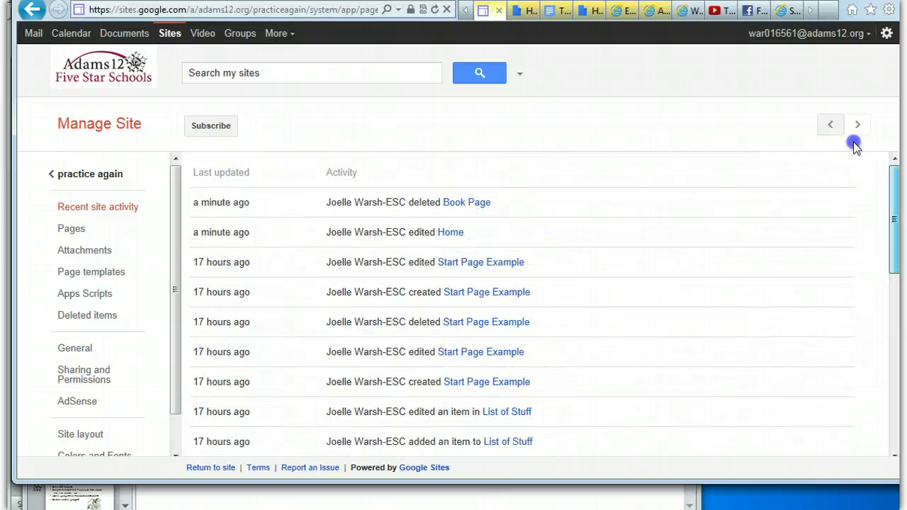
pyautogui.click(479, 206)
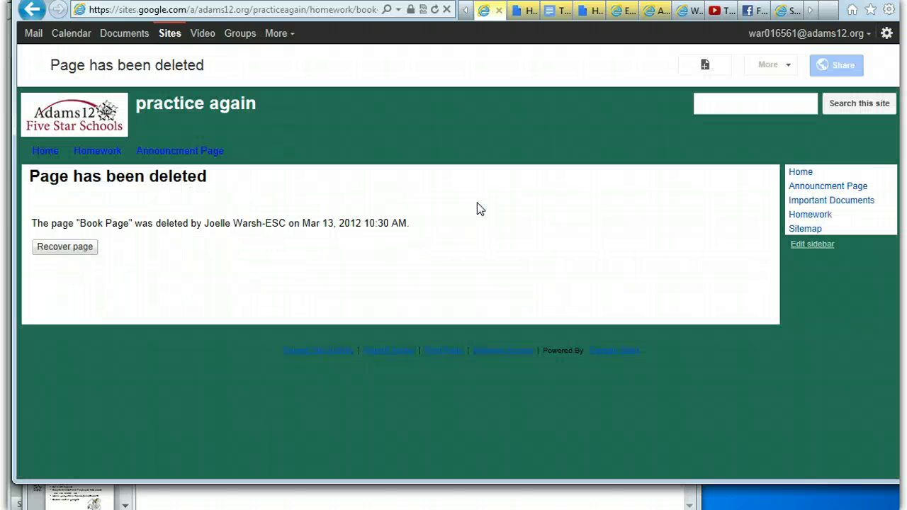
pyautogui.click(65, 246)
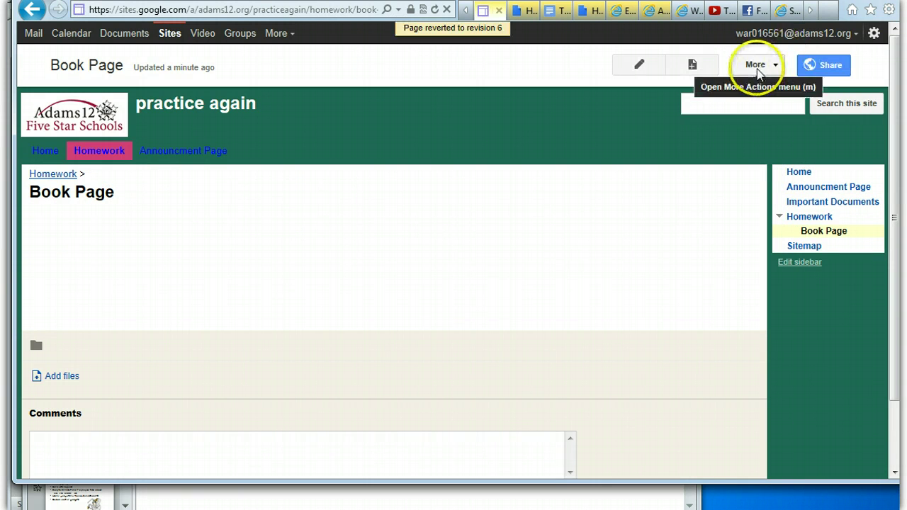
# Step: Open the management settings of the practice again site and view its recent site activity
pyautogui.click(755, 66)
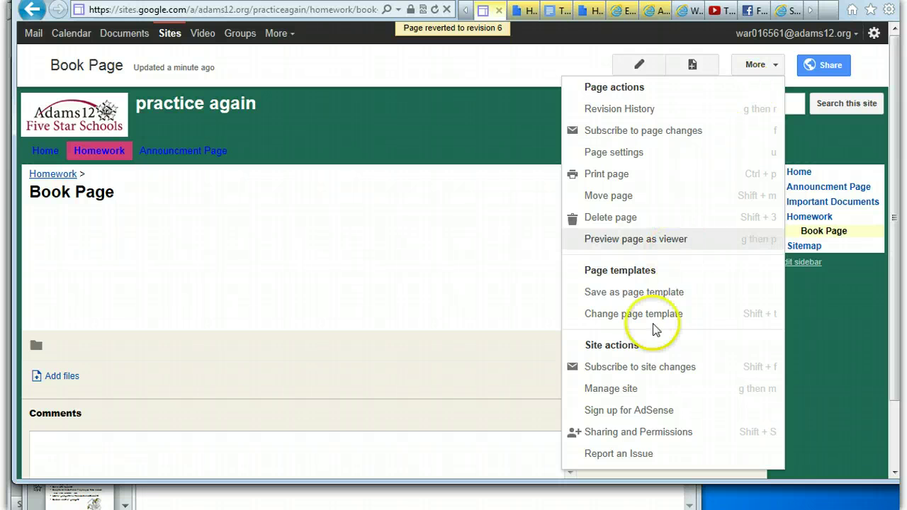
pyautogui.click(628, 388)
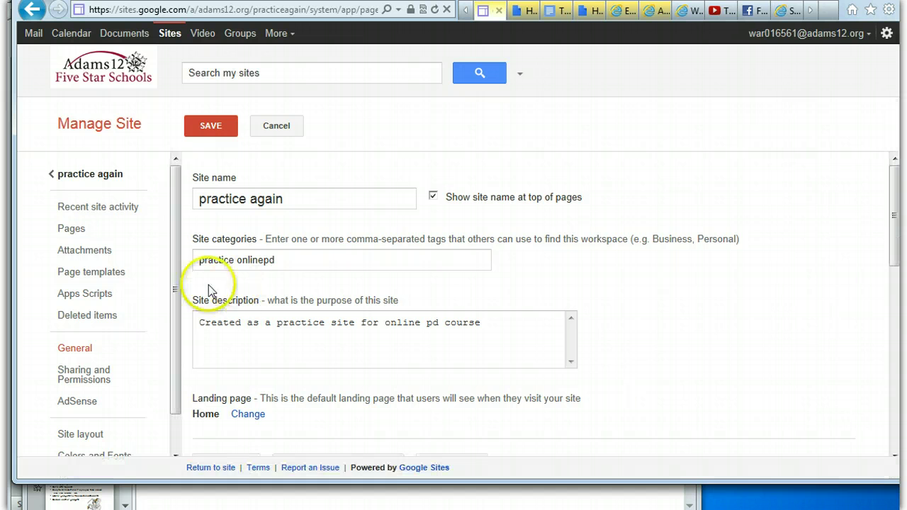
pyautogui.click(113, 207)
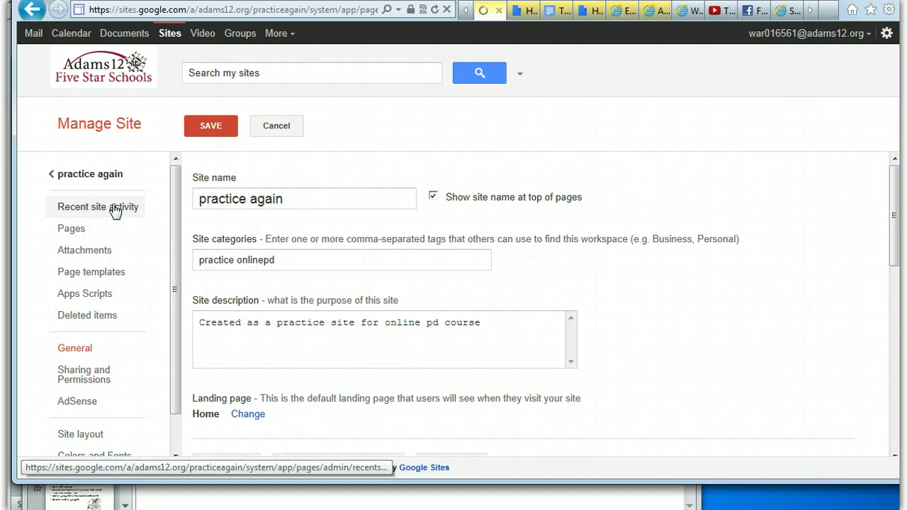
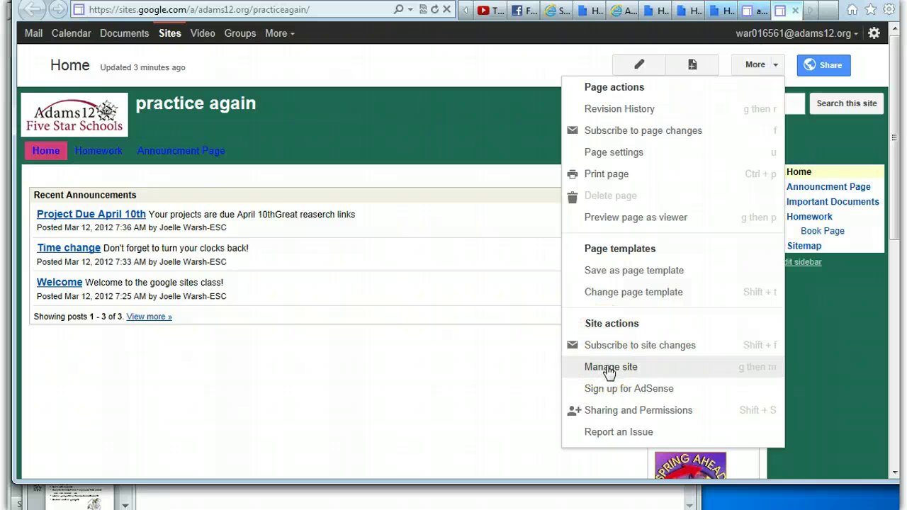
# Step: Open the site's page hierarchy in Manage Site and expand the Announcment Page, Home and Homework branches
pyautogui.click(608, 368)
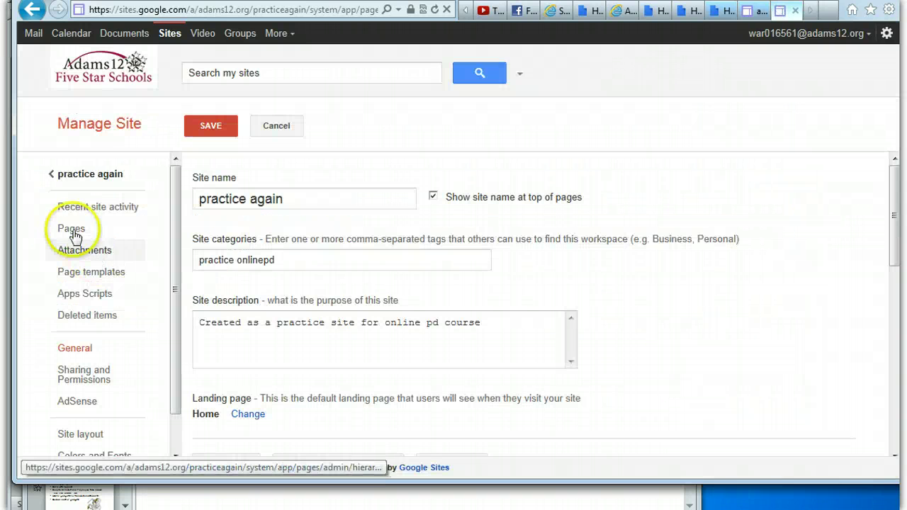
pyautogui.click(71, 230)
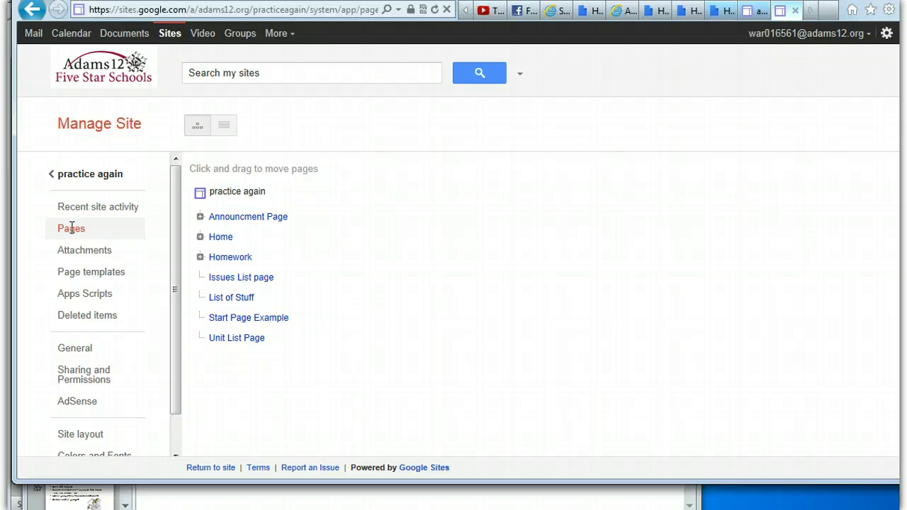
pyautogui.click(199, 217)
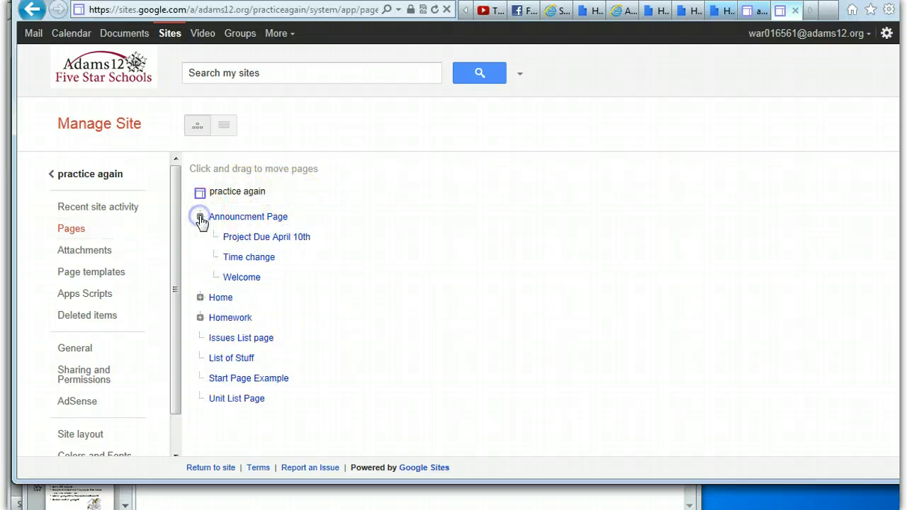
pyautogui.click(200, 298)
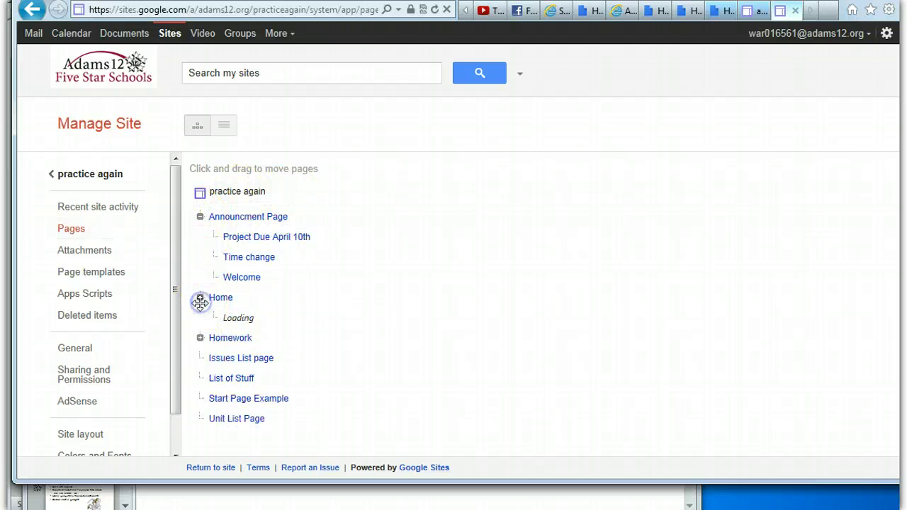
pyautogui.click(200, 339)
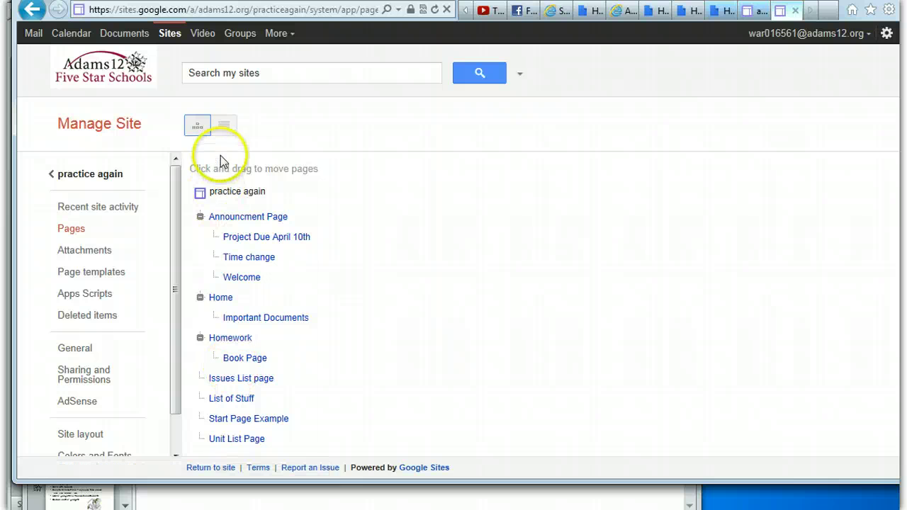
# Step: Examine the pages' creators, update times and revisions in list view, and return to the hierarchy with the Homework, Home and Announcment Page branches expanded
pyautogui.click(223, 127)
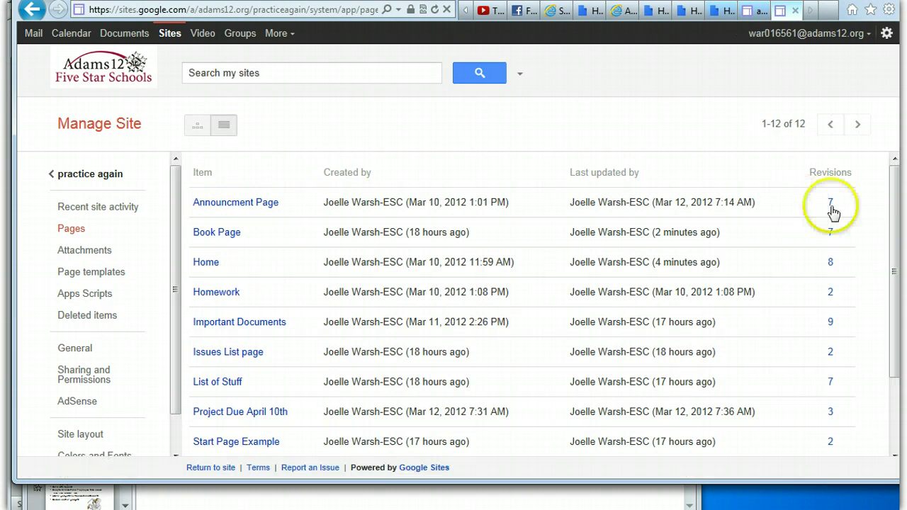
pyautogui.moveTo(894, 182)
pyautogui.mouseDown()
pyautogui.moveTo(898, 273)
pyautogui.moveTo(890, 179)
pyautogui.mouseUp()
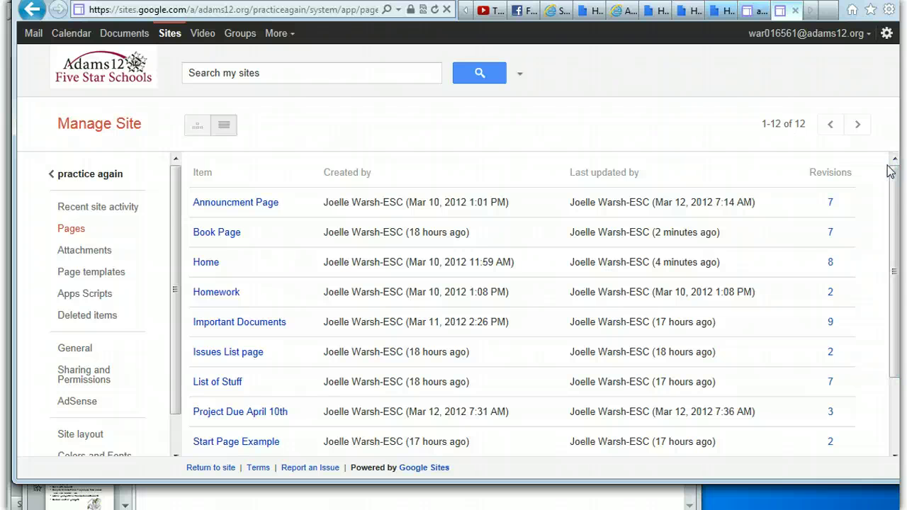
pyautogui.click(198, 126)
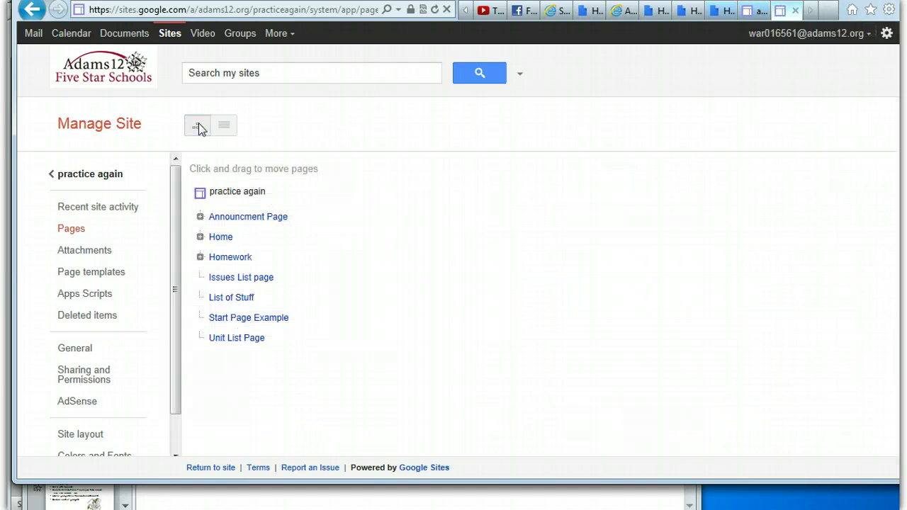
pyautogui.click(200, 258)
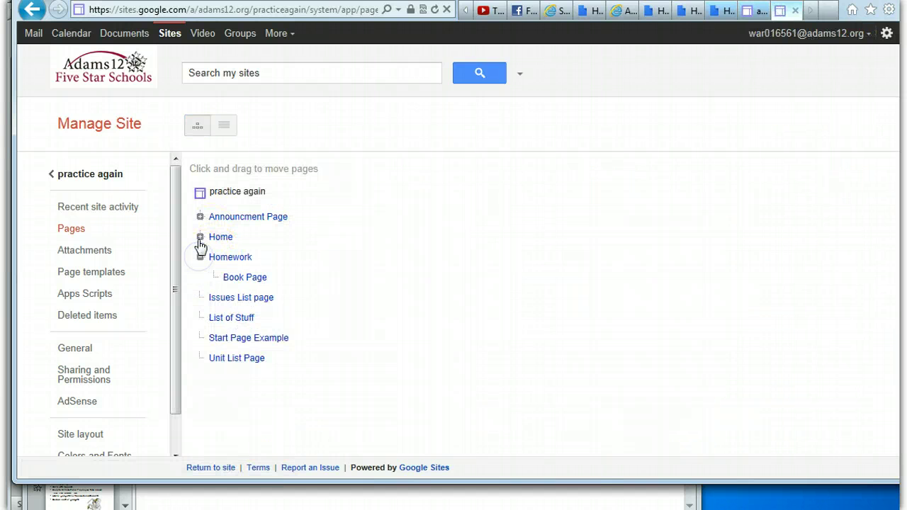
pyautogui.click(201, 238)
pyautogui.click(200, 219)
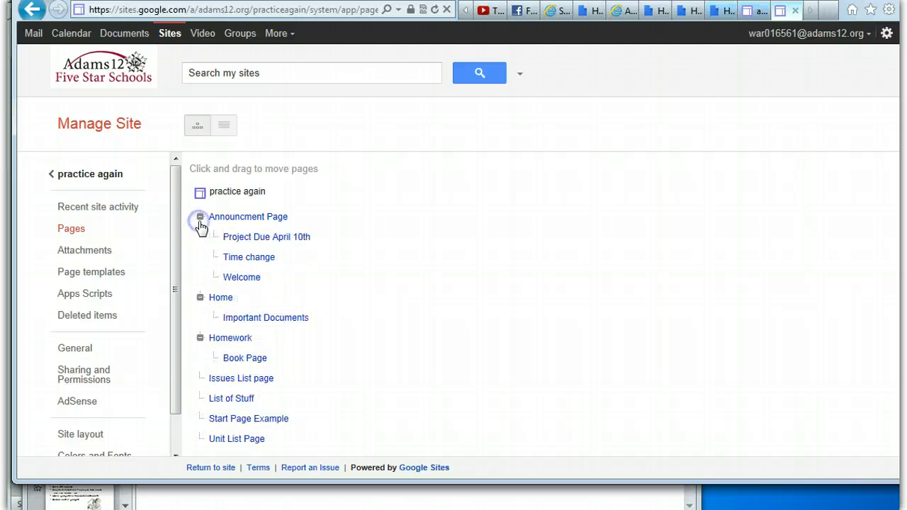